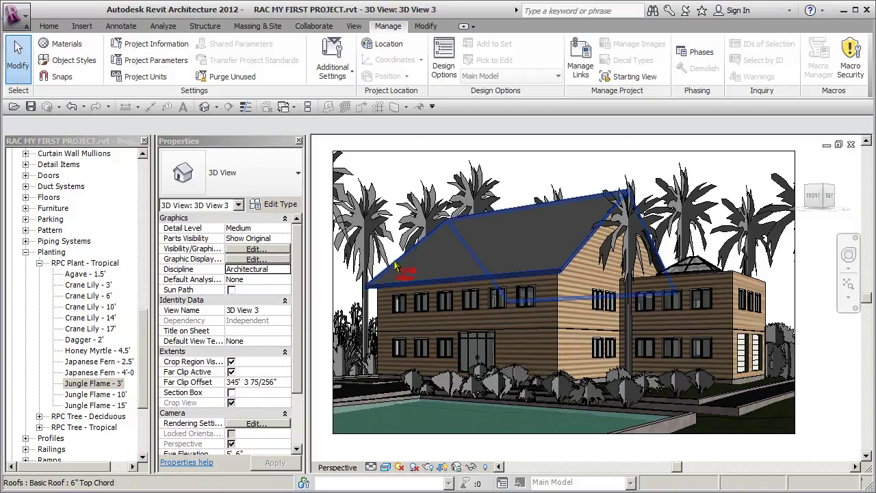
Step: Open the layer structure of the main pitched roof's 6" Top Chord type for editing
{"action": "left_click", "coordinate": [507, 214]}
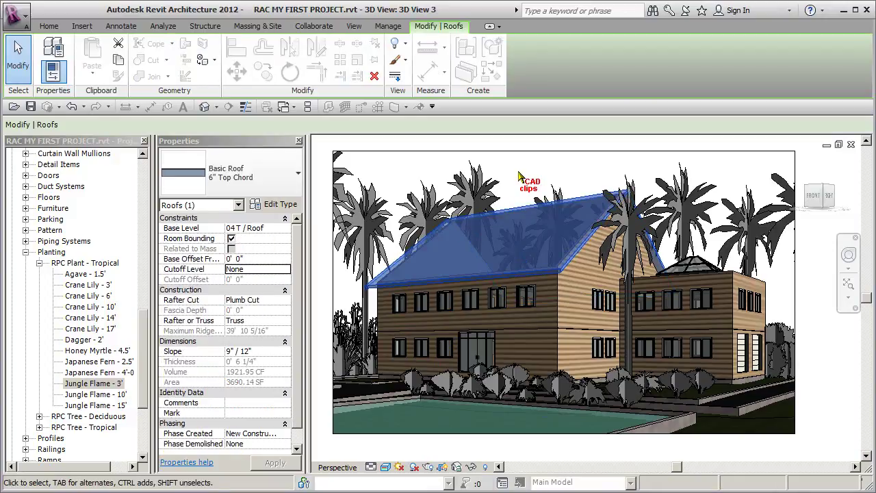
{"action": "left_click", "coordinate": [282, 206]}
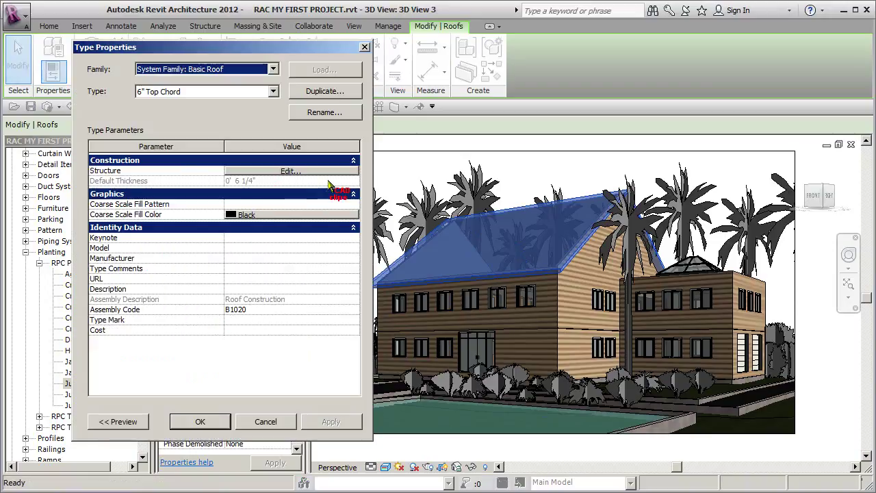
{"action": "left_click", "coordinate": [301, 172]}
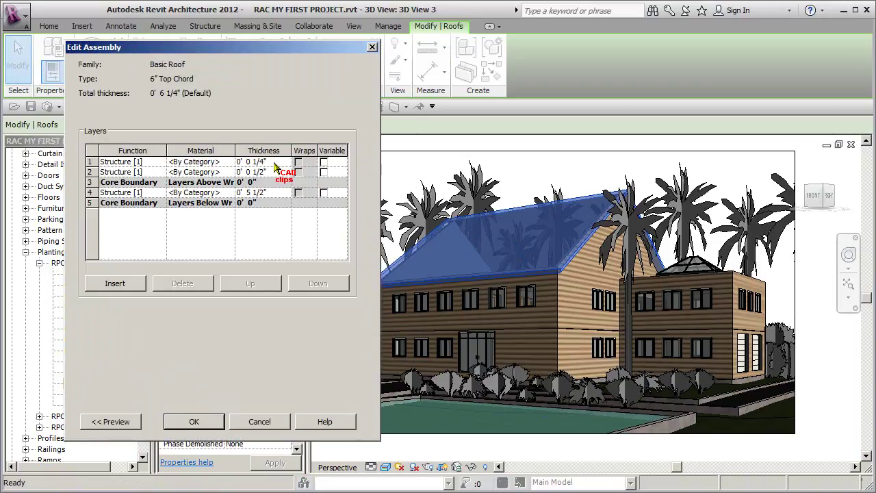
Step: Choose Roofing - Wood Shake from the project materials for the outermost structure layer of the roof assembly
{"action": "left_click", "coordinate": [205, 162]}
{"action": "left_click", "coordinate": [230, 162]}
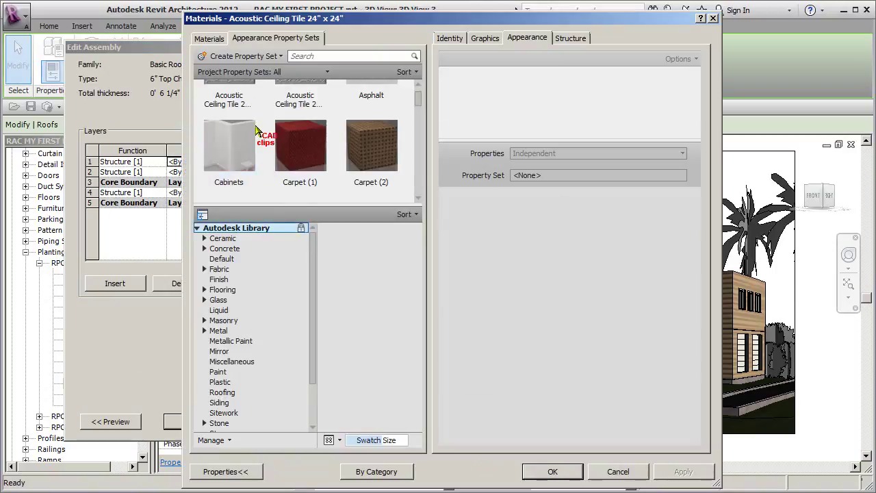
{"action": "left_click", "coordinate": [210, 38]}
{"action": "left_click_drag", "start_coordinate": [417, 121], "coordinate": [417, 308]}
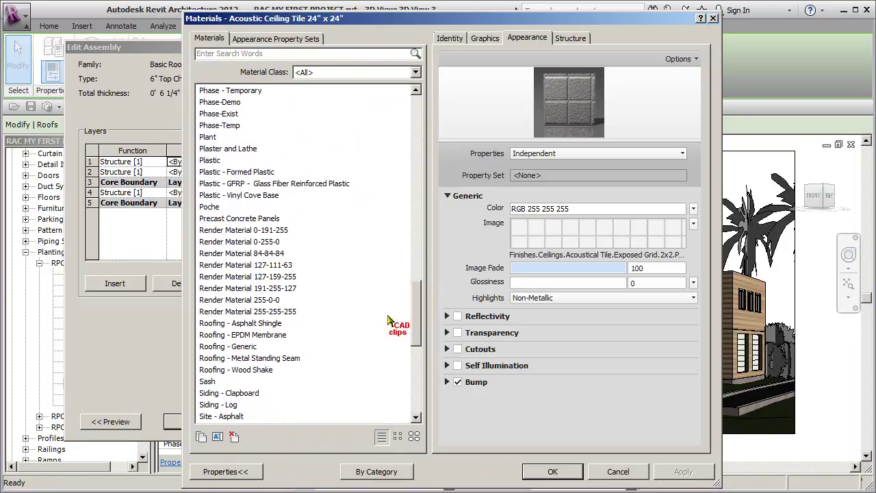
{"action": "left_click", "coordinate": [258, 371]}
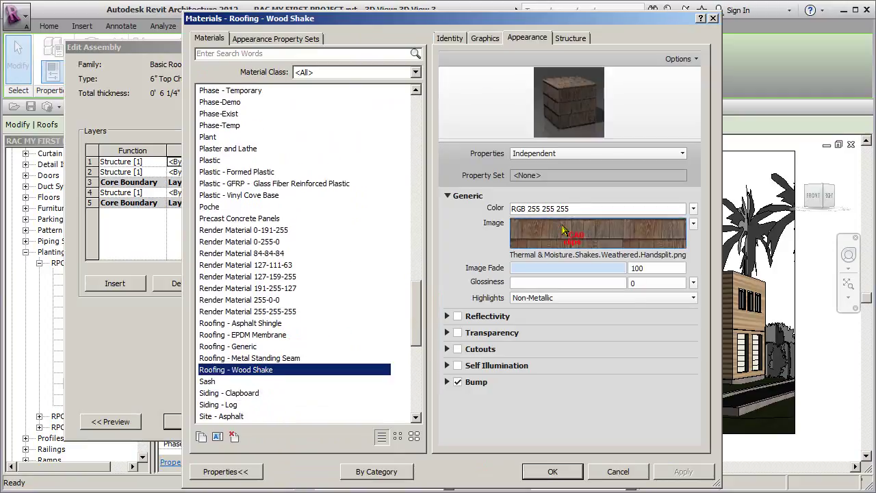
Step: Examine the wood shake material's image texture, including its sample size and linked proportions, without changing it
{"action": "mouse_move", "coordinate": [561, 230]}
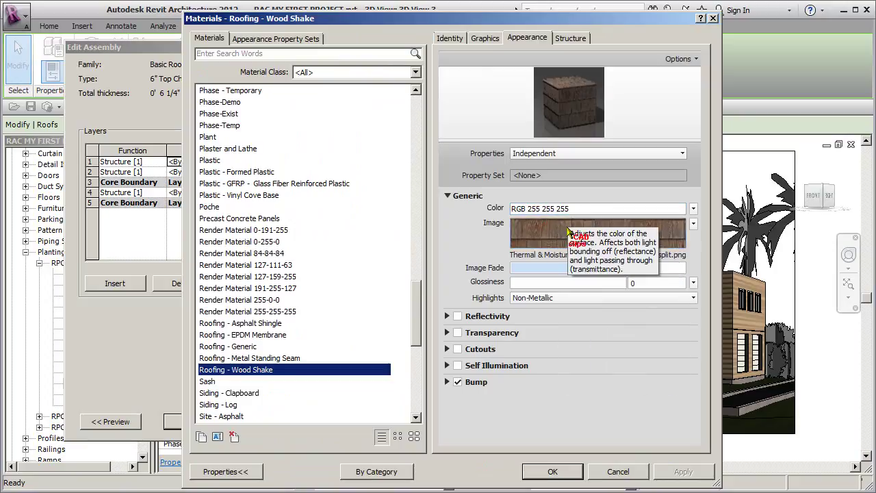
{"action": "left_click", "coordinate": [567, 235]}
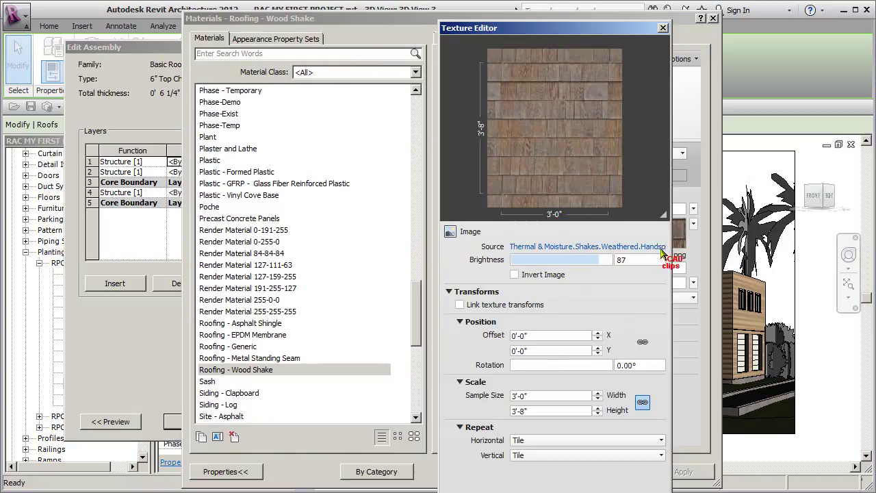
{"action": "double_click", "coordinate": [546, 400]}
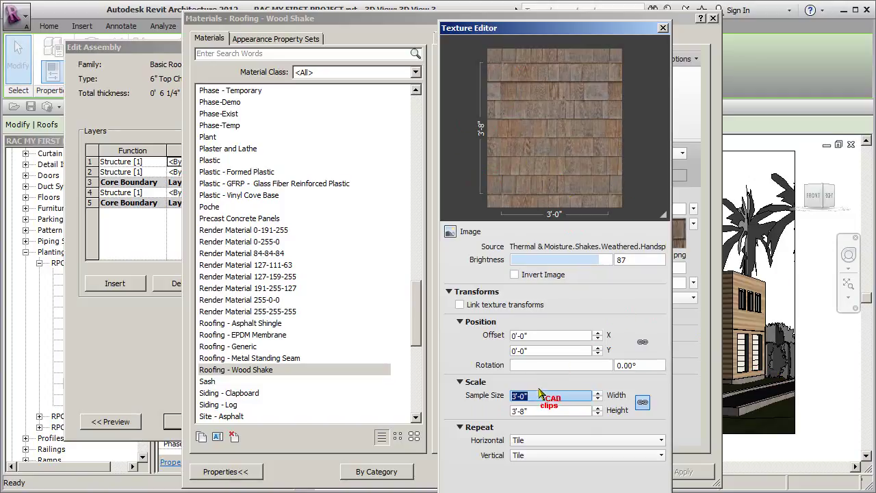
{"action": "left_click", "coordinate": [642, 403]}
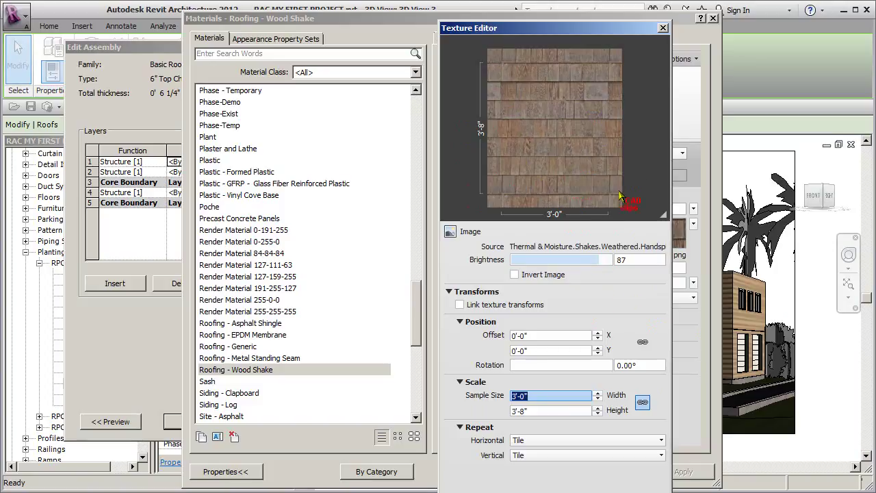
{"action": "left_click", "coordinate": [663, 29]}
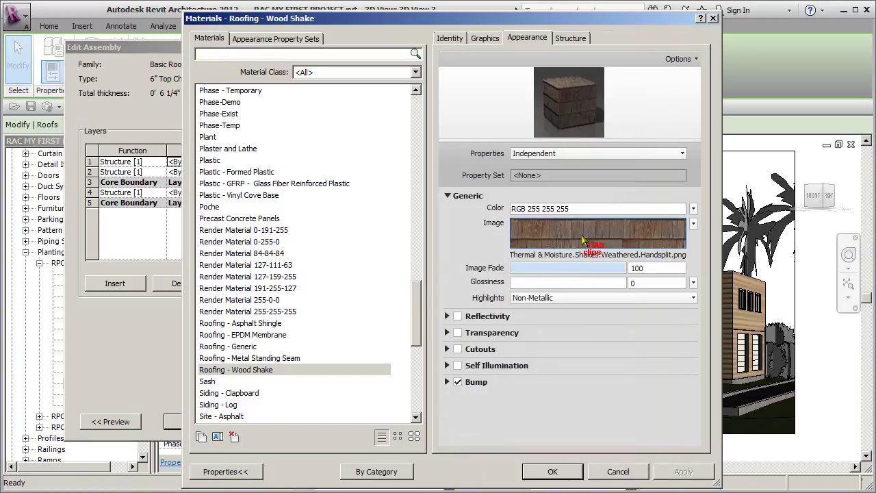
{"action": "mouse_move", "coordinate": [584, 240]}
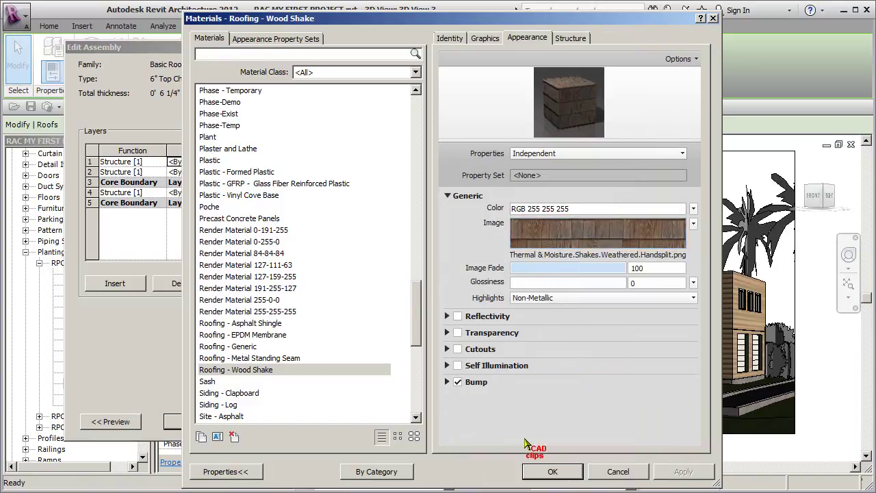
Step: Accept the wood shake material, apply the edited assembly to the roof type, and deselect the roof
{"action": "left_click", "coordinate": [552, 472]}
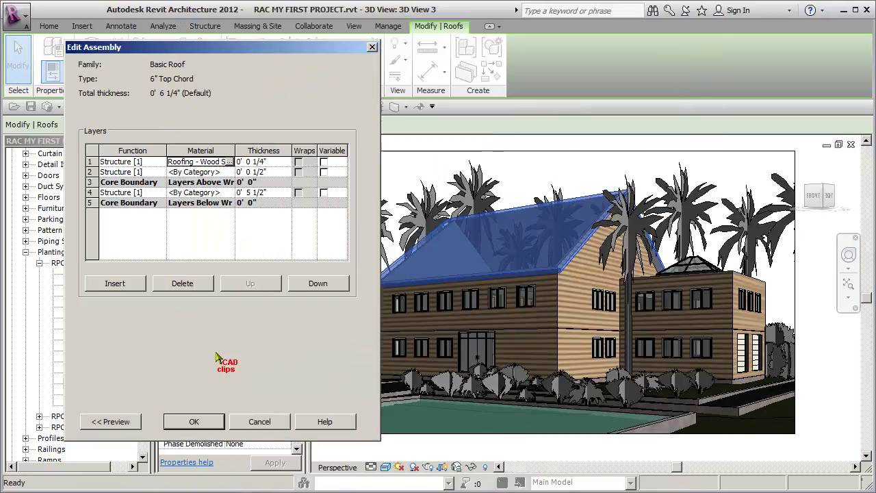
{"action": "left_click", "coordinate": [194, 421]}
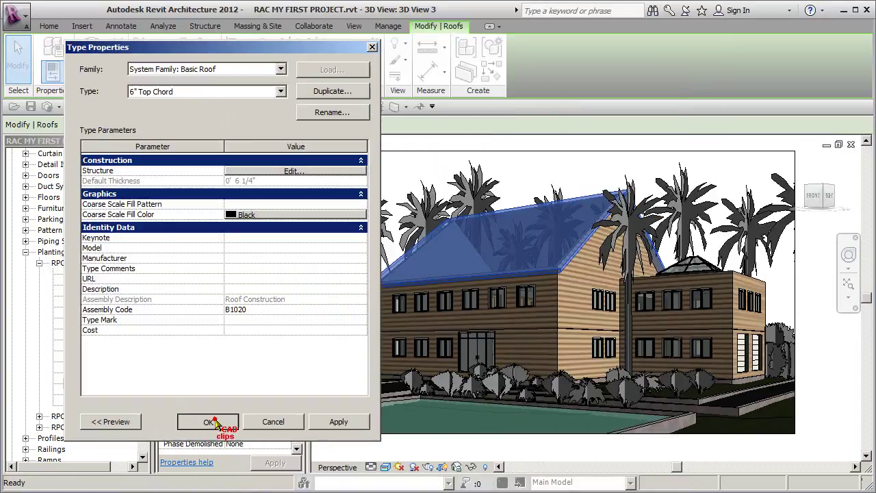
{"action": "left_click", "coordinate": [206, 421]}
{"action": "key", "text": "Escape"}
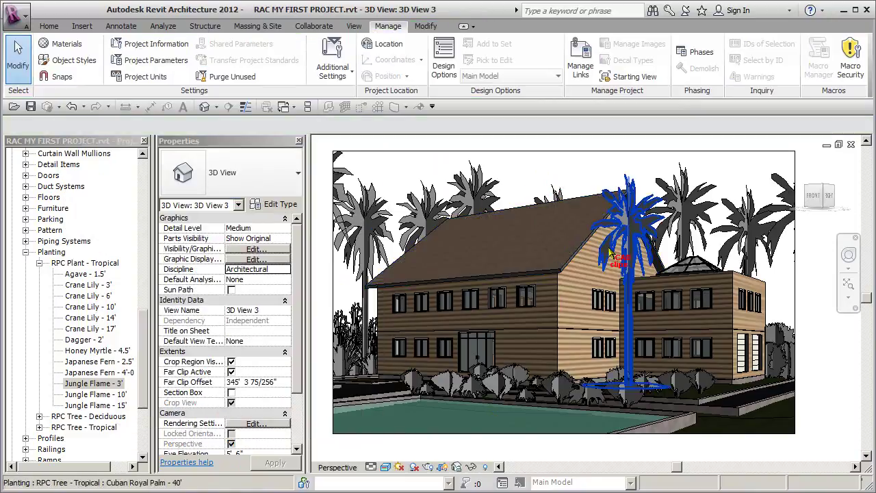
Step: Compare the perspective view in the Hidden Line and Shaded visual styles, and return it to Realistic
{"action": "left_click", "coordinate": [385, 467]}
{"action": "left_click", "coordinate": [415, 417]}
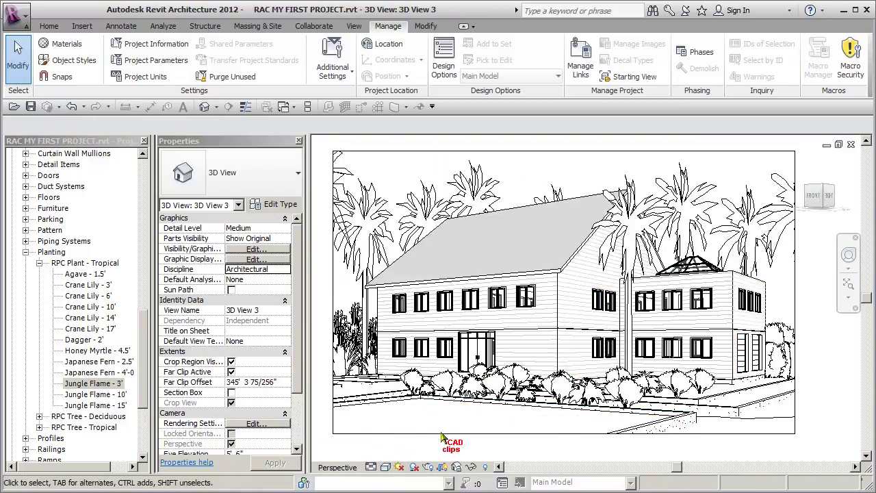
{"action": "left_click", "coordinate": [386, 467]}
{"action": "left_click", "coordinate": [413, 430]}
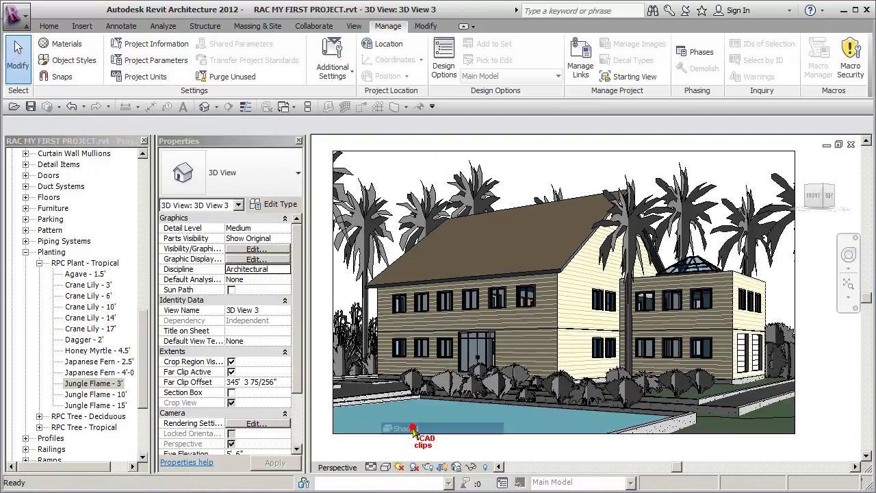
{"action": "left_click", "coordinate": [386, 467]}
{"action": "left_click", "coordinate": [401, 455]}
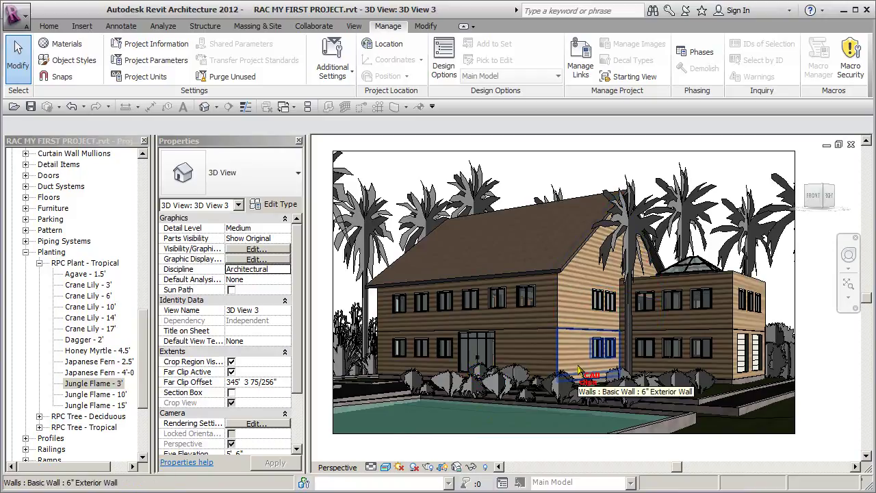
Step: Open the rendering settings for the perspective view and set the quality to Draft
{"action": "left_click", "coordinate": [428, 467]}
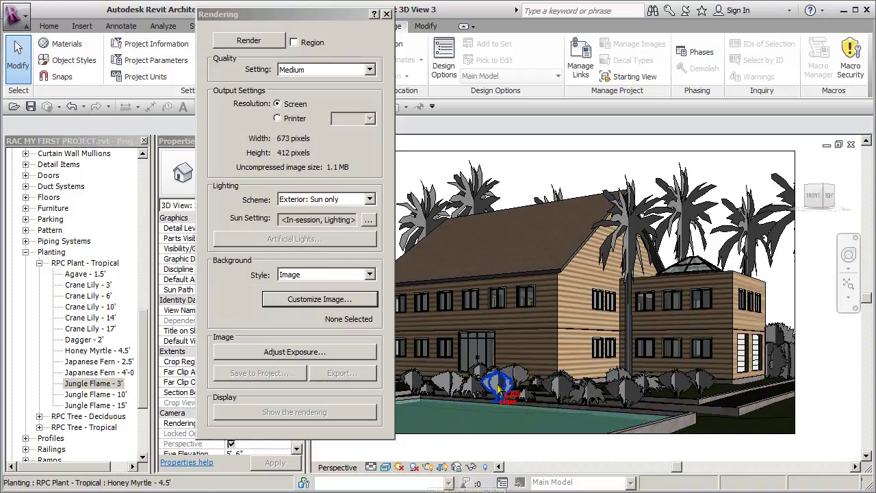
{"action": "left_click", "coordinate": [309, 71]}
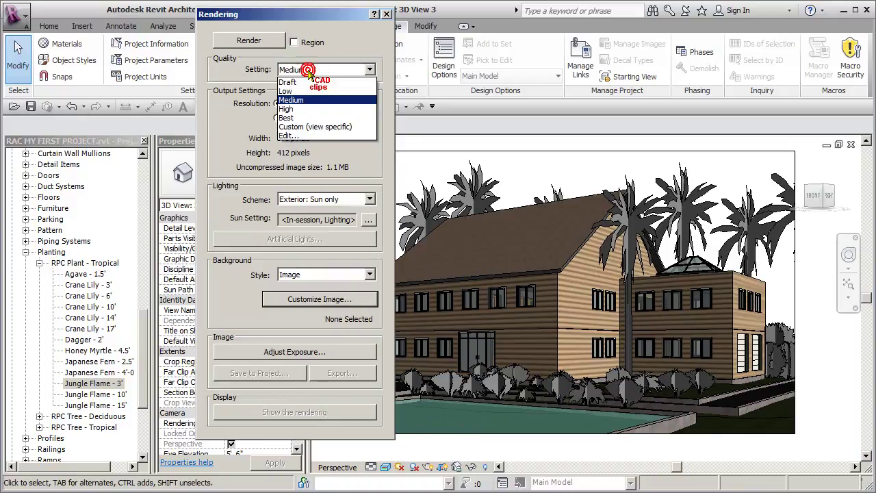
{"action": "left_click", "coordinate": [294, 118]}
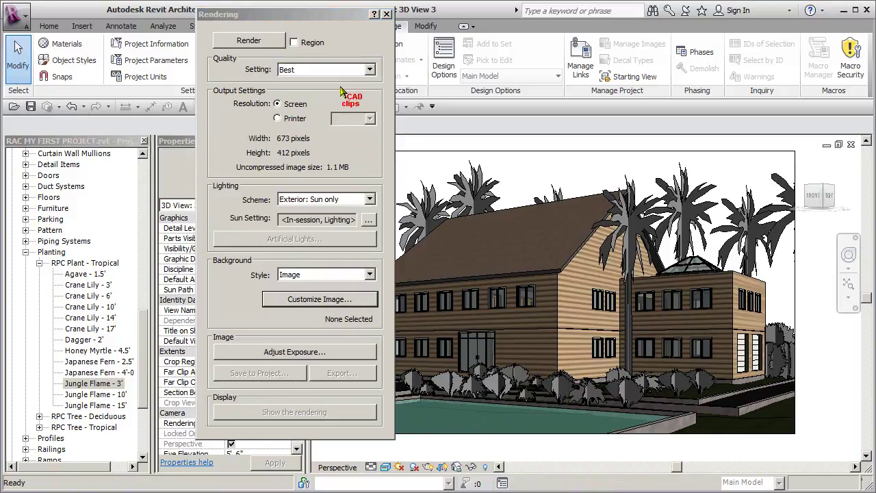
{"action": "left_click", "coordinate": [370, 70]}
{"action": "left_click", "coordinate": [310, 79]}
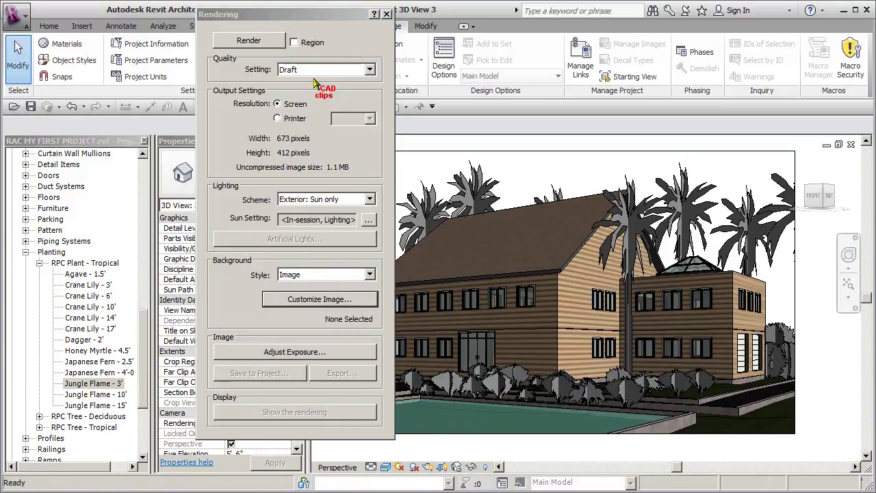
Step: Try a render region narrowed from both sides around the building's corner, and switch region rendering off again
{"action": "left_click", "coordinate": [294, 42]}
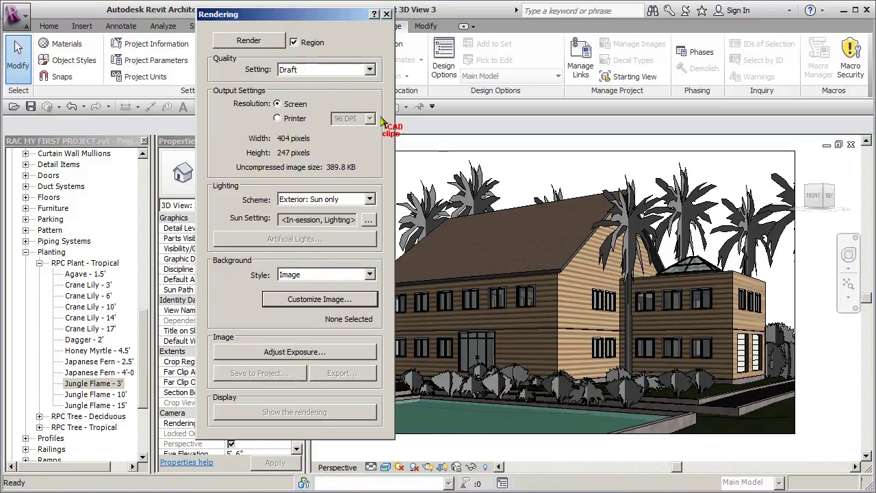
{"action": "left_click_drag", "start_coordinate": [344, 15], "coordinate": [279, 18]}
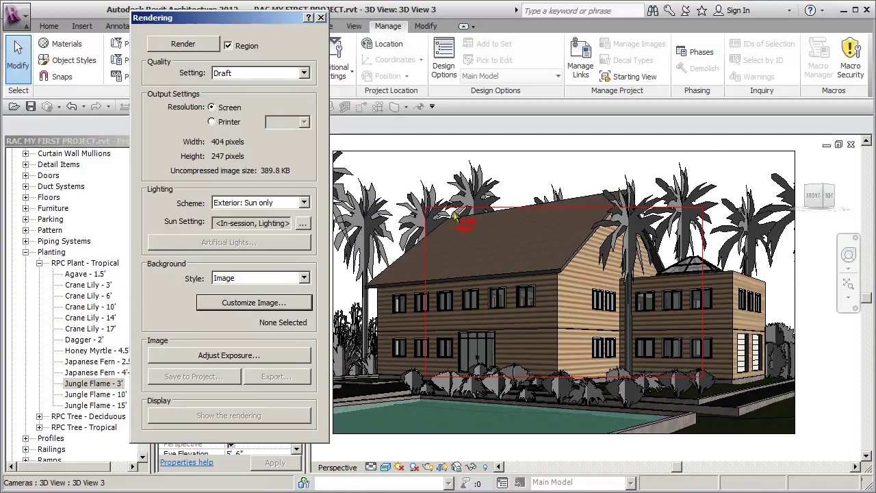
{"action": "left_click", "coordinate": [453, 207]}
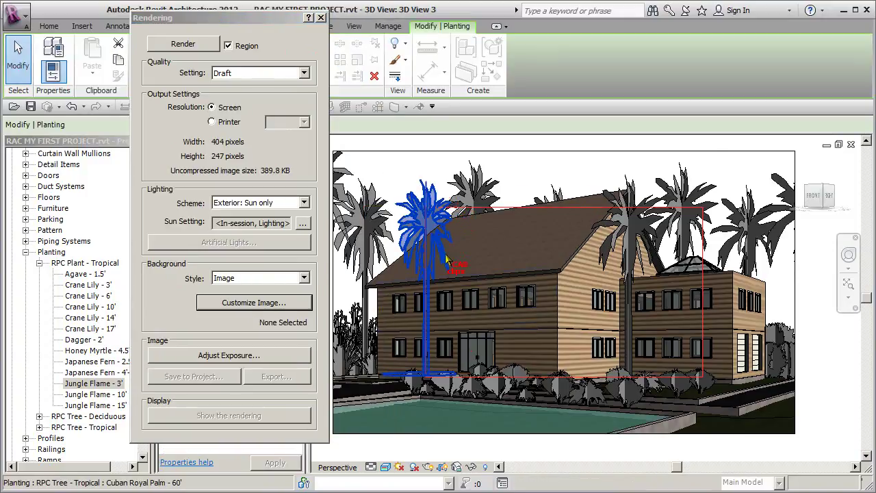
{"action": "left_click", "coordinate": [482, 378]}
{"action": "left_click_drag", "start_coordinate": [425, 291], "coordinate": [512, 291]}
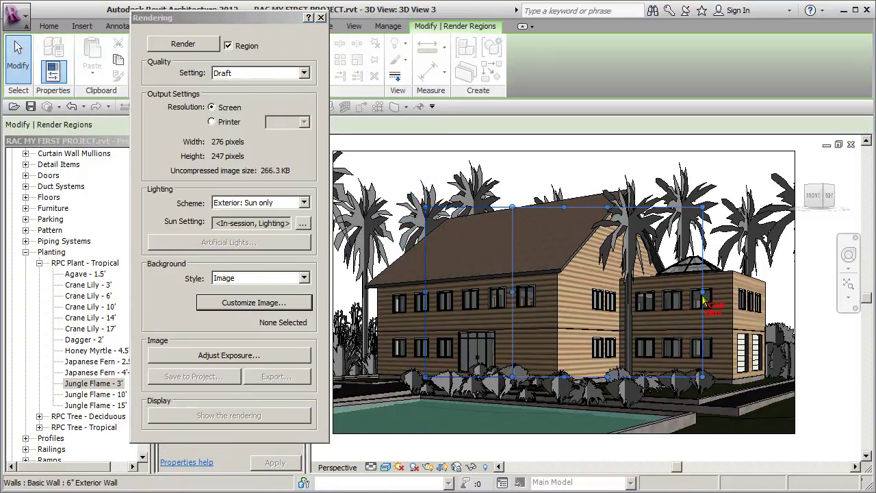
{"action": "left_click_drag", "start_coordinate": [704, 302], "coordinate": [621, 301]}
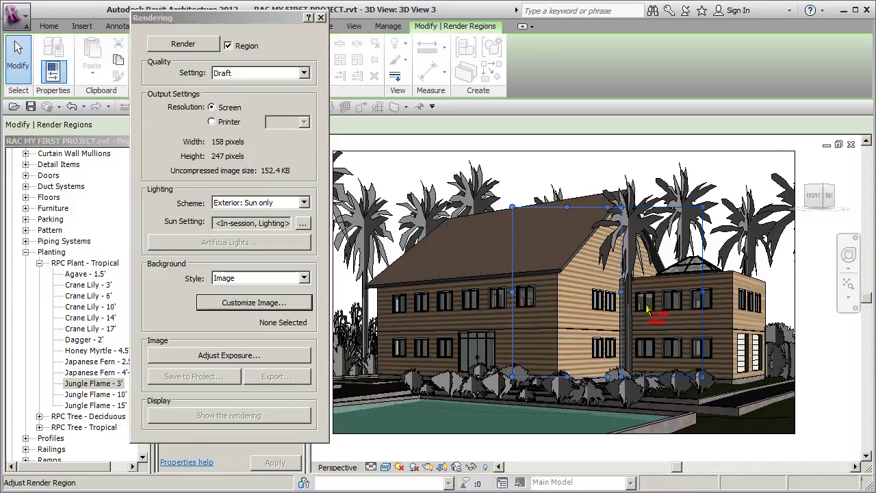
{"action": "left_click", "coordinate": [228, 45]}
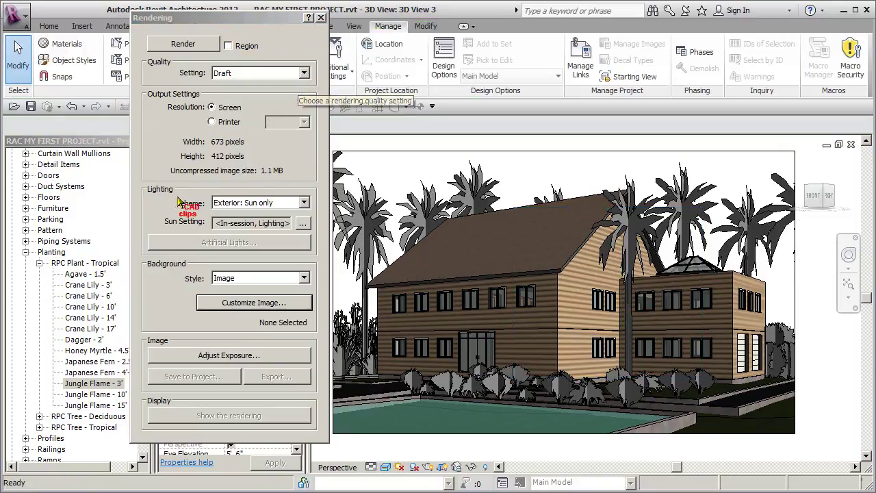
Step: Keep the lighting scheme at Exterior: Sun only and choose Image as the rendering's background style
{"action": "left_click", "coordinate": [304, 203]}
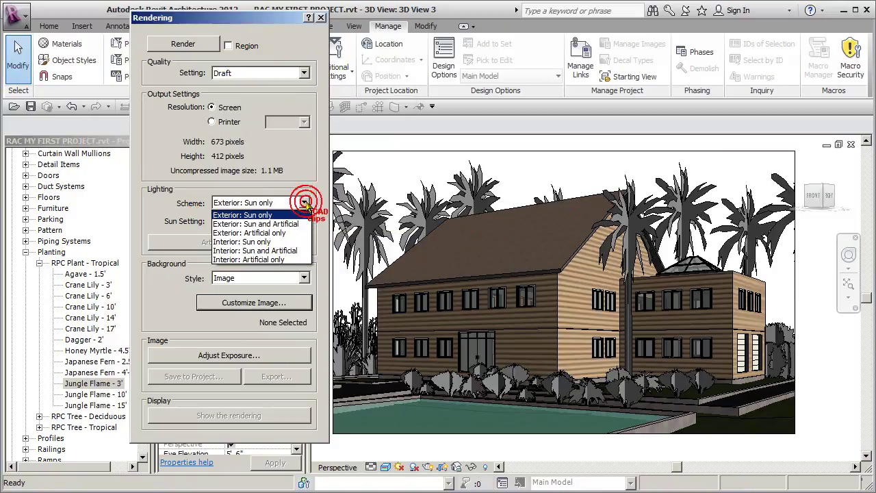
{"action": "left_click", "coordinate": [274, 215]}
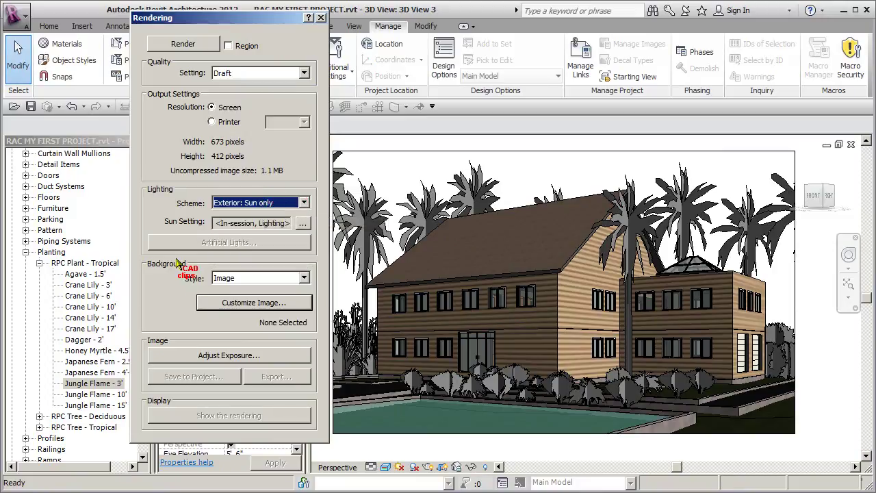
{"action": "left_click", "coordinate": [305, 278]}
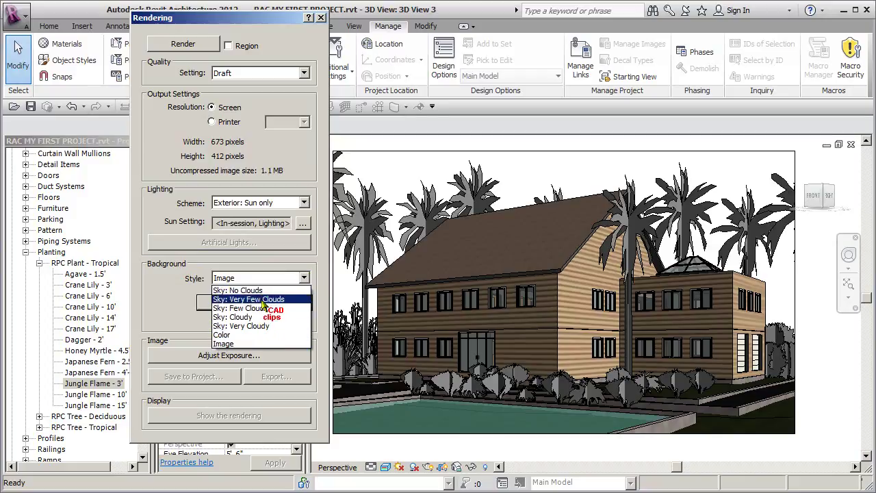
{"action": "left_click", "coordinate": [231, 344]}
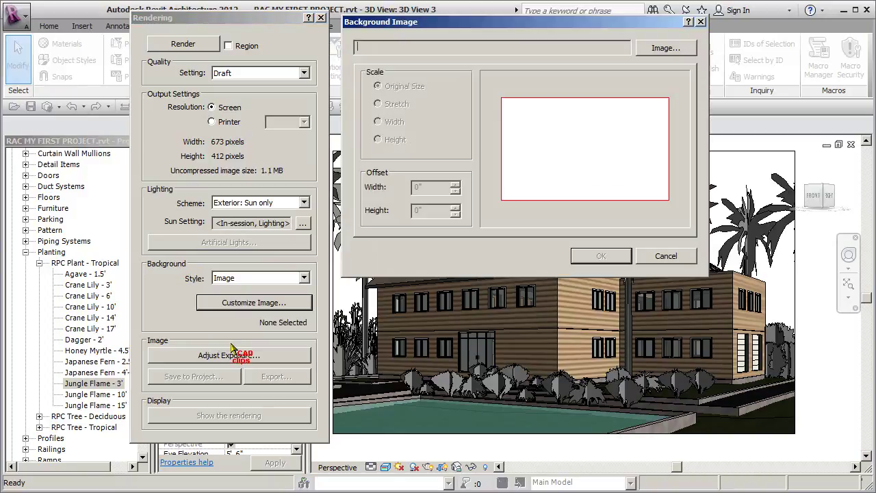
Step: Load blue gold sky.jpg as the rendering's background image and set its scale to Stretch
{"action": "left_click", "coordinate": [661, 50]}
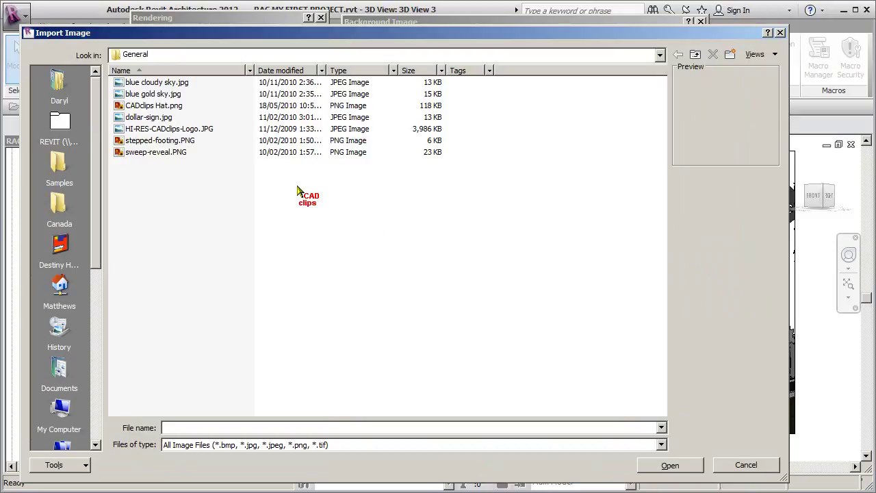
{"action": "left_click", "coordinate": [767, 49]}
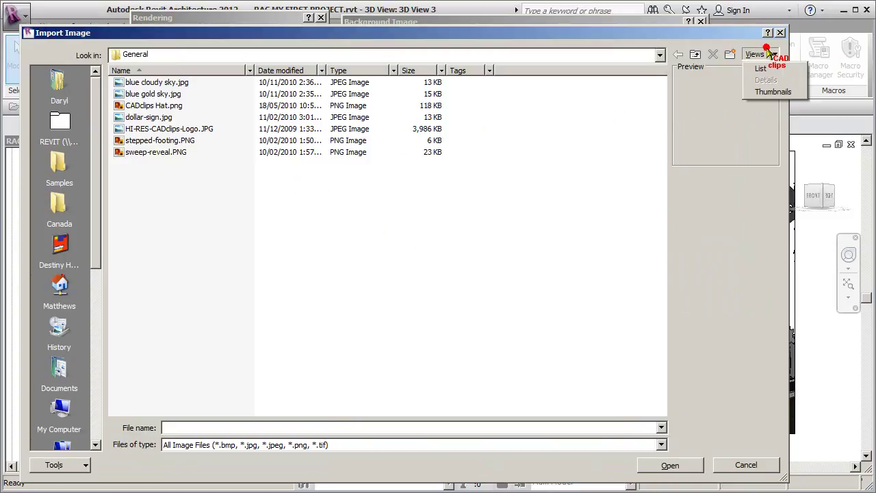
{"action": "left_click", "coordinate": [773, 92]}
{"action": "left_click", "coordinate": [145, 129]}
{"action": "left_click", "coordinate": [229, 131]}
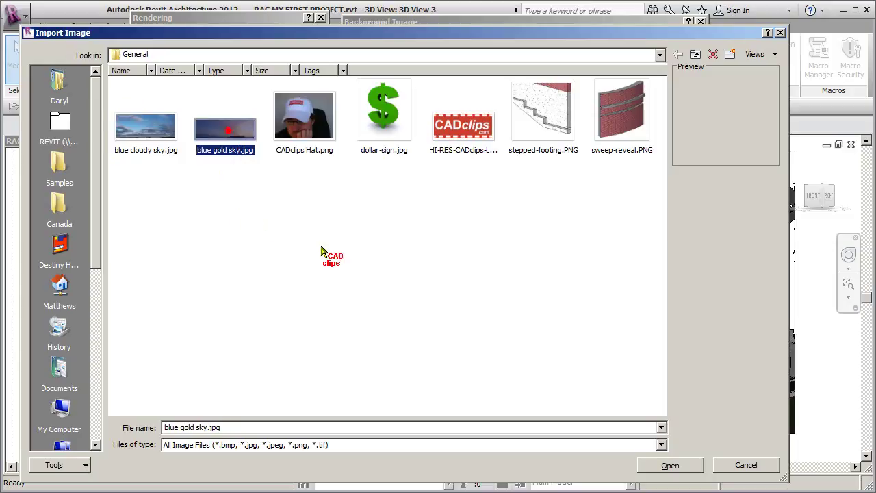
{"action": "left_click", "coordinate": [667, 468]}
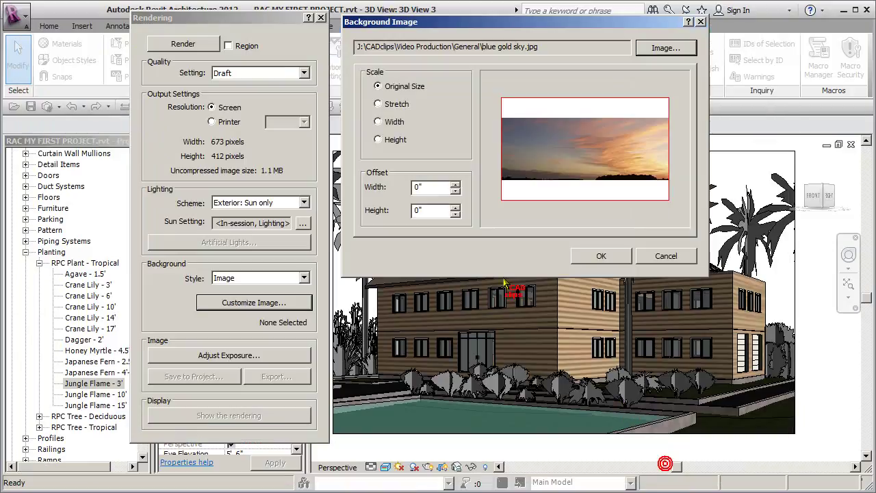
{"action": "left_click", "coordinate": [380, 106]}
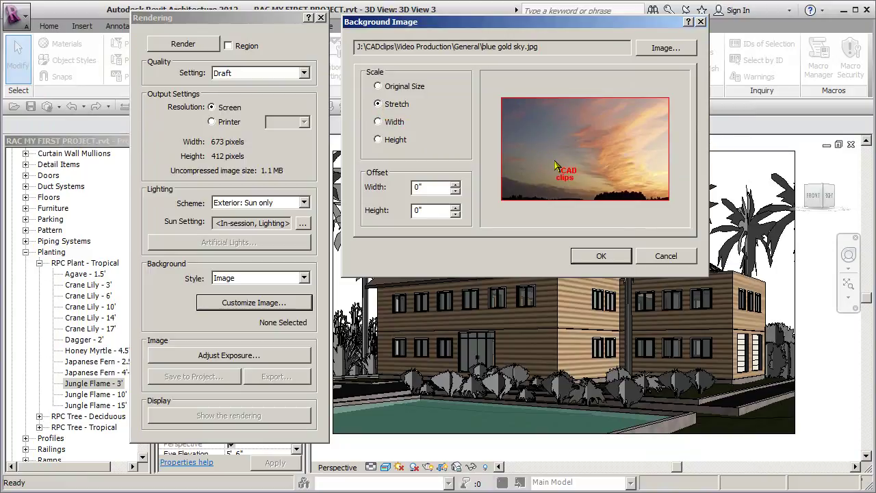
{"action": "left_click", "coordinate": [601, 257]}
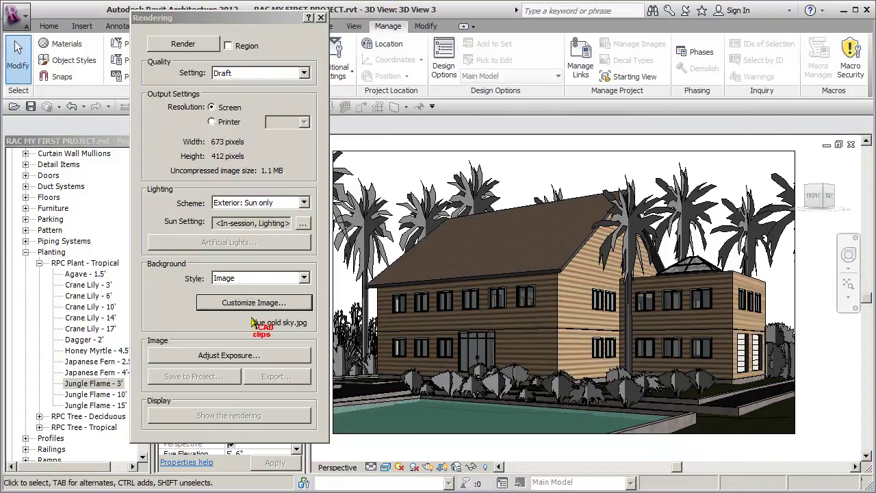
Step: Render the perspective view at Draft quality, save the image to the project under the suggested name, and close the rendering settings
{"action": "left_click", "coordinate": [214, 48]}
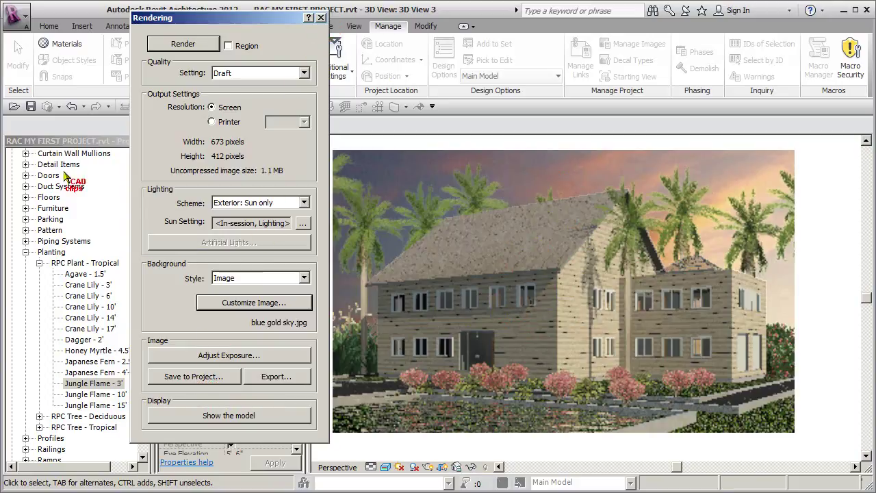
{"action": "left_click", "coordinate": [213, 377]}
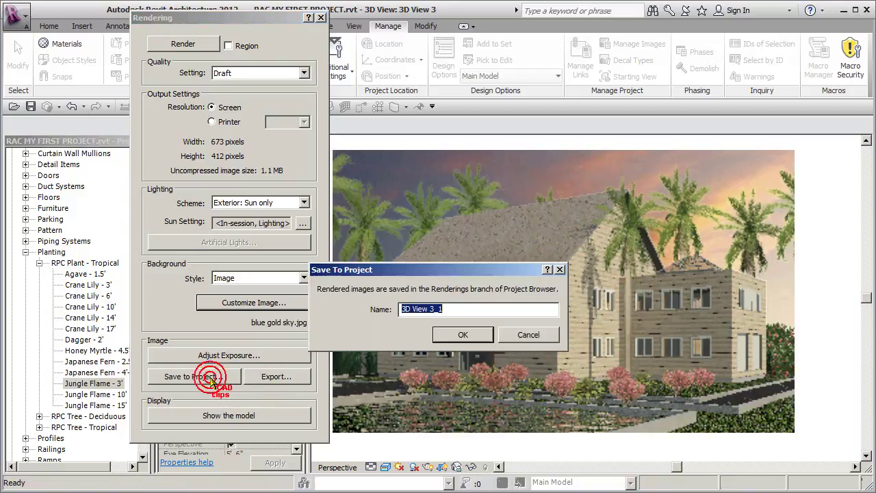
{"action": "left_click", "coordinate": [467, 310]}
{"action": "left_click", "coordinate": [466, 335]}
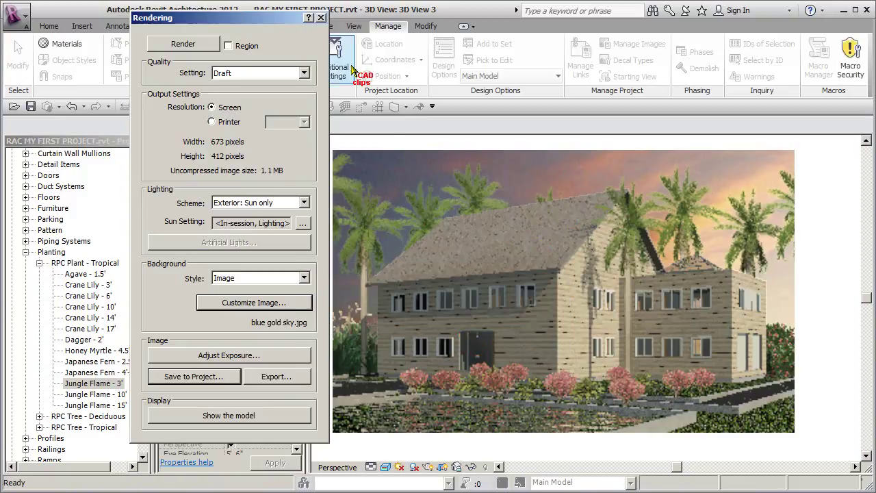
{"action": "left_click", "coordinate": [321, 17]}
Step: Collapse the Planting and Families branches, then open the saved rendering 3D View 3_1 and examine its image quality
{"action": "left_click", "coordinate": [26, 252]}
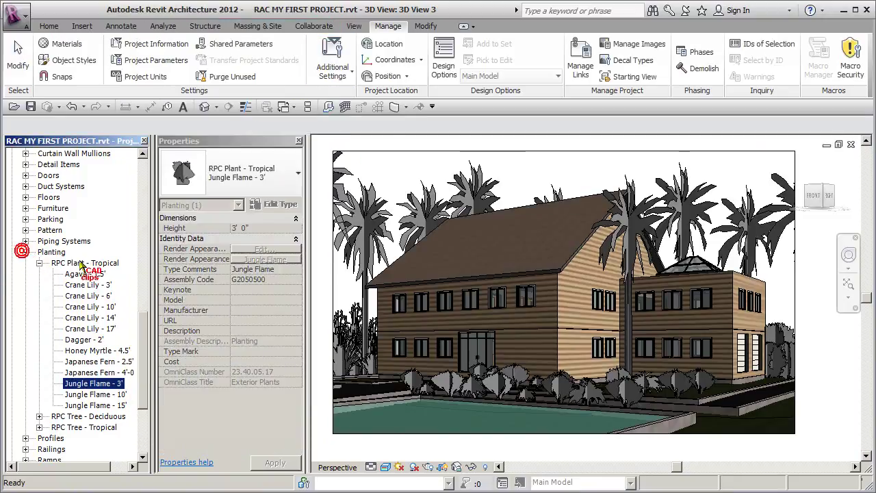
{"action": "left_click", "coordinate": [25, 252]}
{"action": "scroll", "coordinate": [146, 335], "scroll_direction": "up", "scroll_amount": 3}
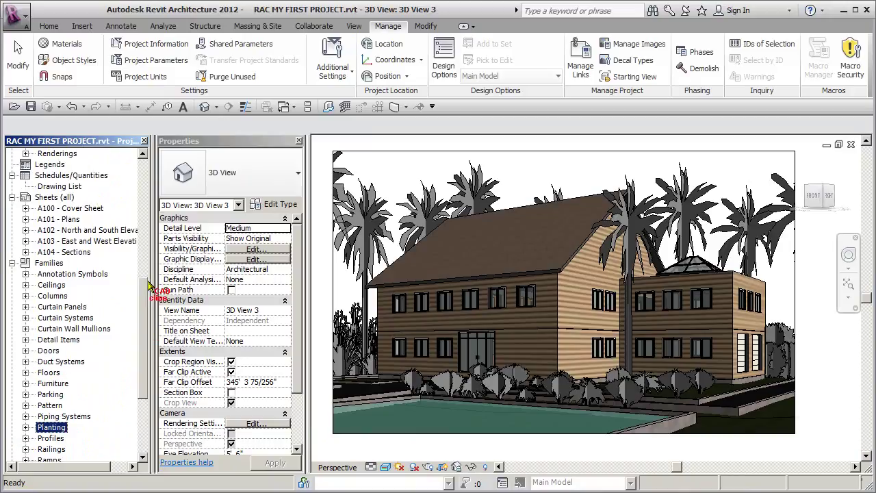
{"action": "left_click", "coordinate": [11, 263]}
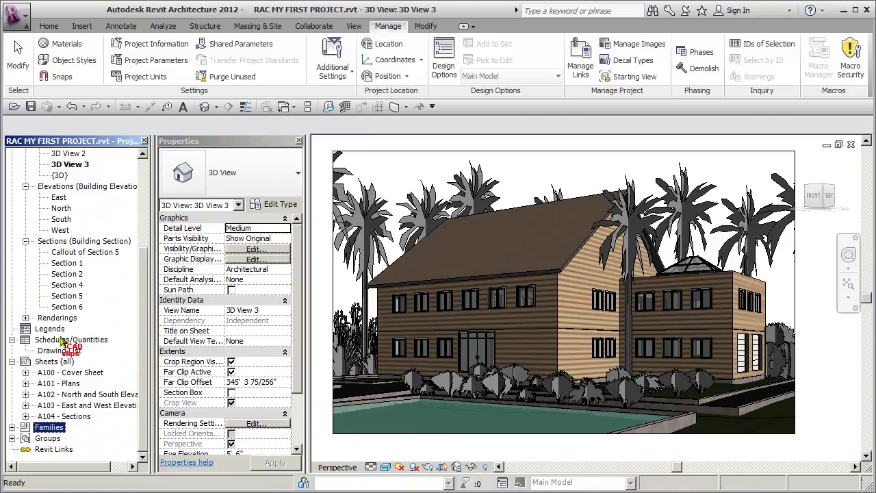
{"action": "left_click", "coordinate": [25, 318]}
{"action": "left_click", "coordinate": [71, 329]}
{"action": "double_click", "coordinate": [71, 330]}
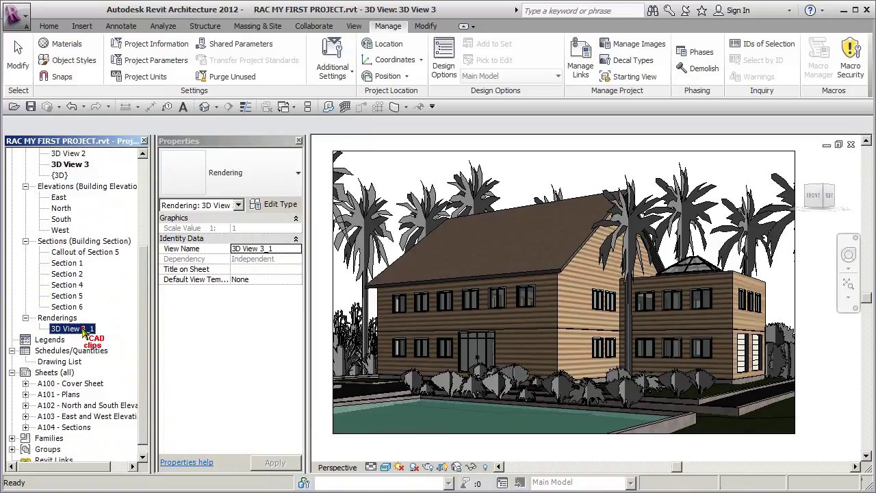
{"action": "left_click", "coordinate": [438, 351]}
{"action": "scroll", "coordinate": [472, 321], "scroll_direction": "down", "scroll_amount": 2}
{"action": "scroll", "coordinate": [473, 321], "scroll_direction": "up", "scroll_amount": 2}
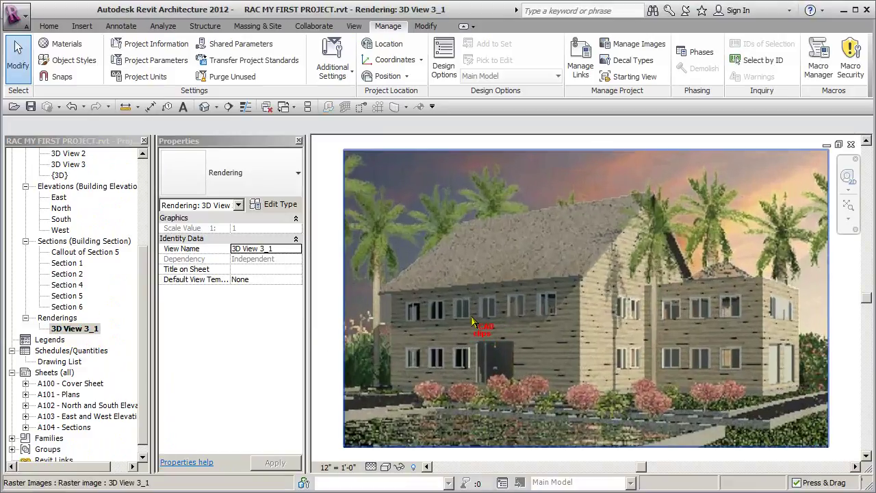
{"action": "scroll", "coordinate": [447, 392], "scroll_direction": "down", "scroll_amount": 1}
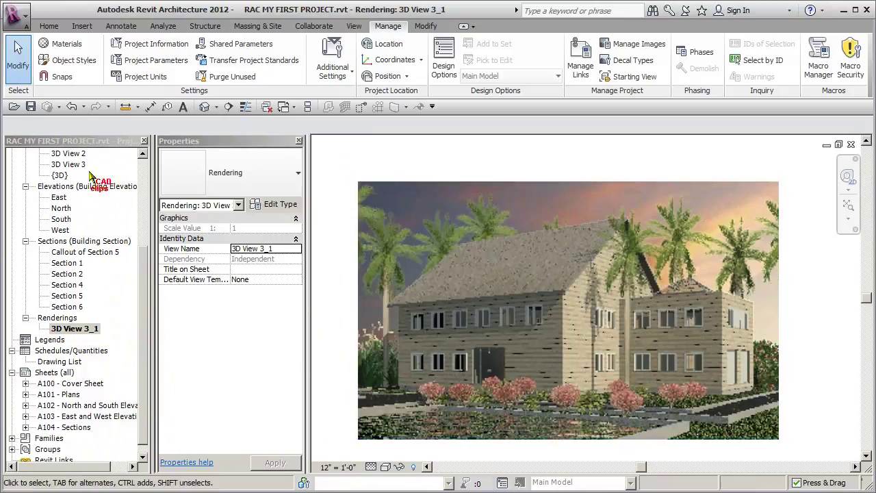
Step: Return to 3D View 3 and open the layer structure of the Reflection Pond floor type for editing
{"action": "double_click", "coordinate": [69, 164]}
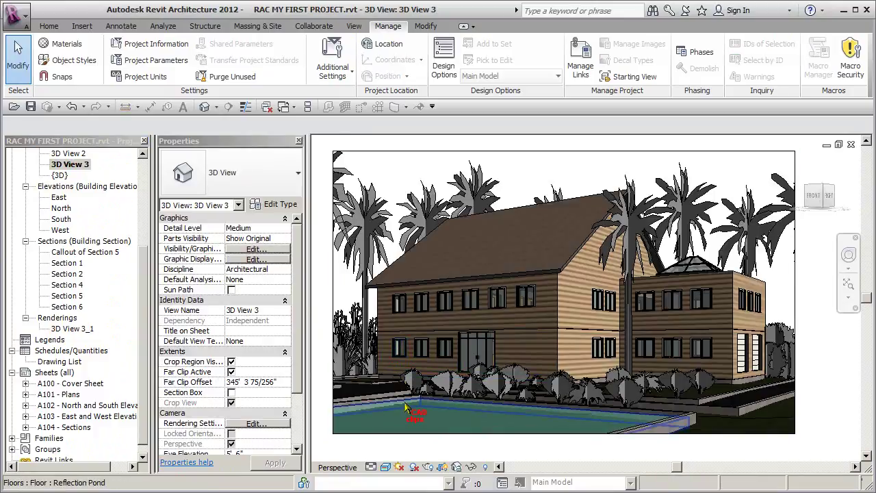
{"action": "left_click", "coordinate": [373, 425]}
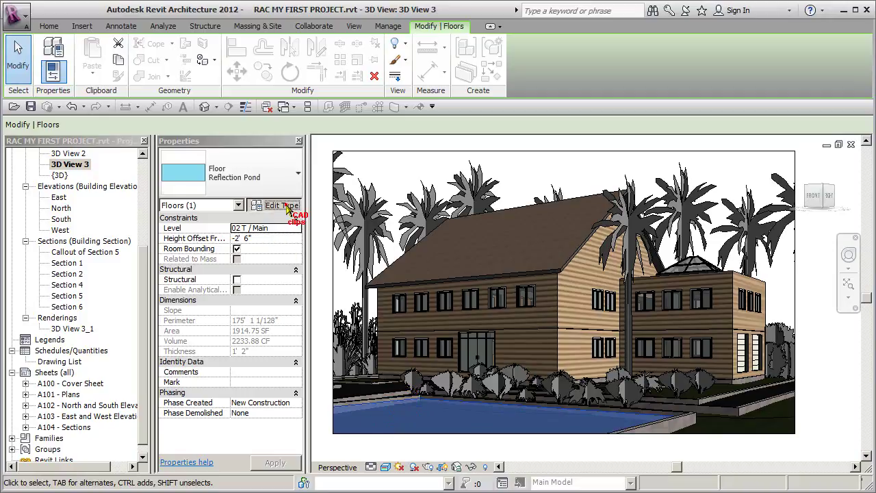
{"action": "left_click", "coordinate": [280, 204]}
{"action": "left_click", "coordinate": [322, 171]}
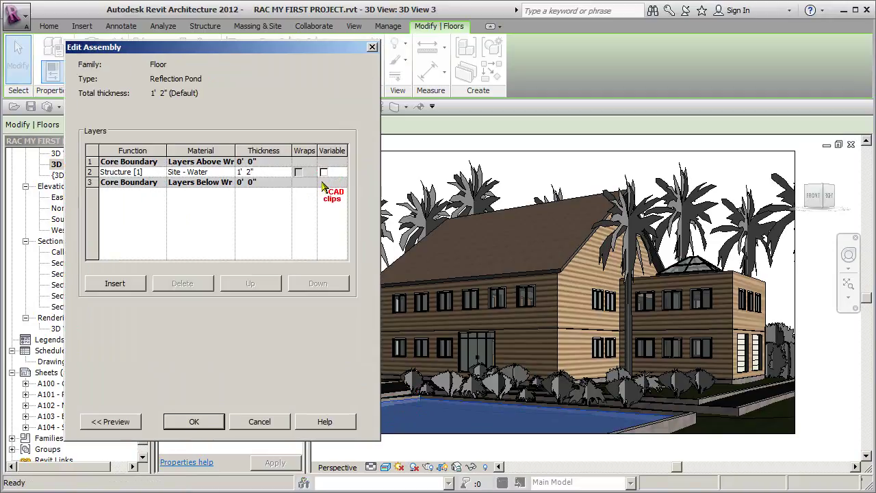
Step: Set the wave height in the Site - Water material's appearance to about 0.94 and apply it to the pond floor type
{"action": "left_click", "coordinate": [230, 172]}
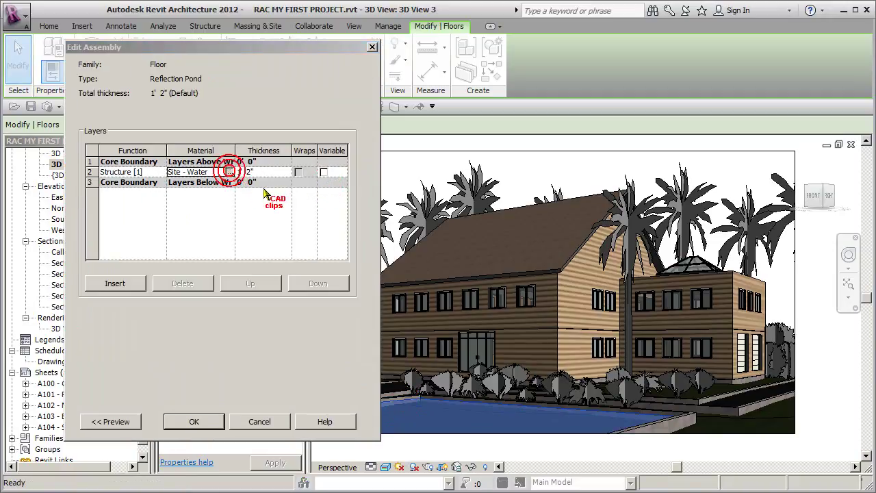
{"action": "left_click", "coordinate": [230, 172]}
{"action": "left_click", "coordinate": [572, 243]}
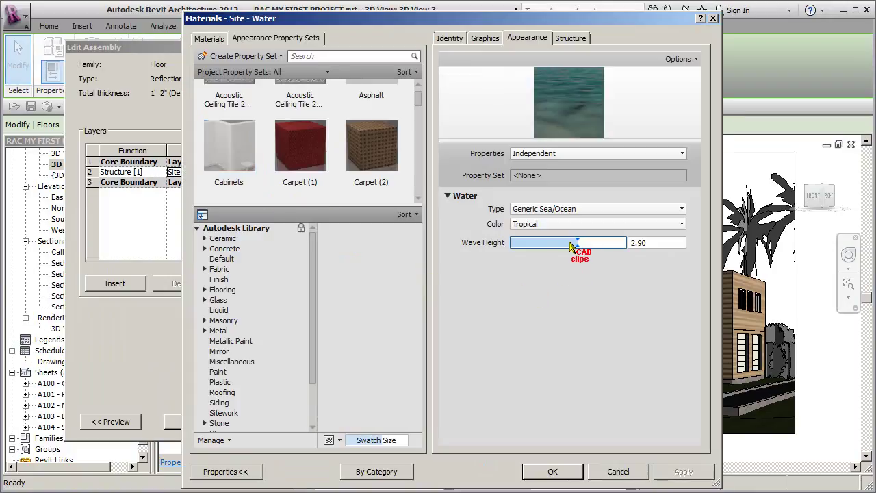
{"action": "left_click_drag", "start_coordinate": [569, 242], "coordinate": [526, 247]}
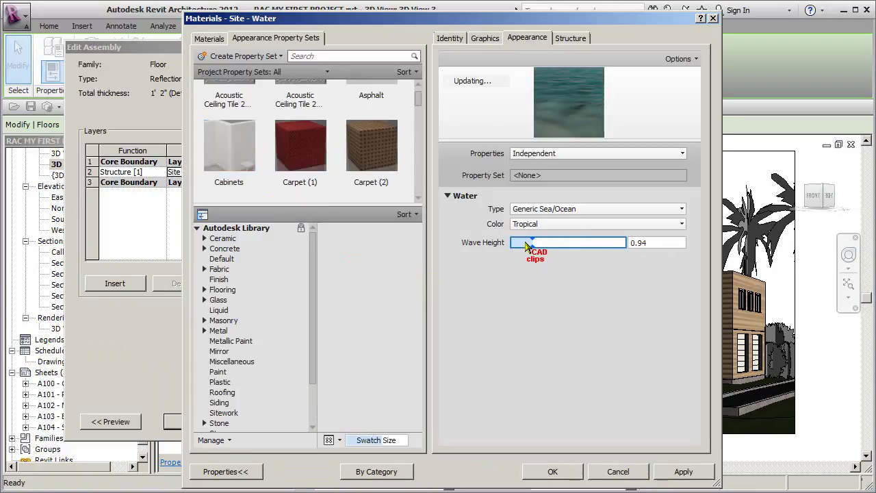
{"action": "left_click", "coordinate": [560, 471]}
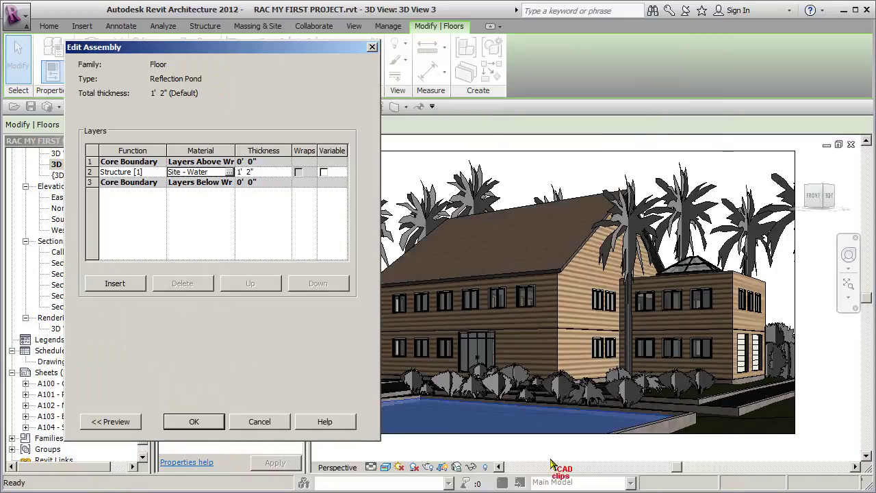
{"action": "left_click", "coordinate": [194, 421]}
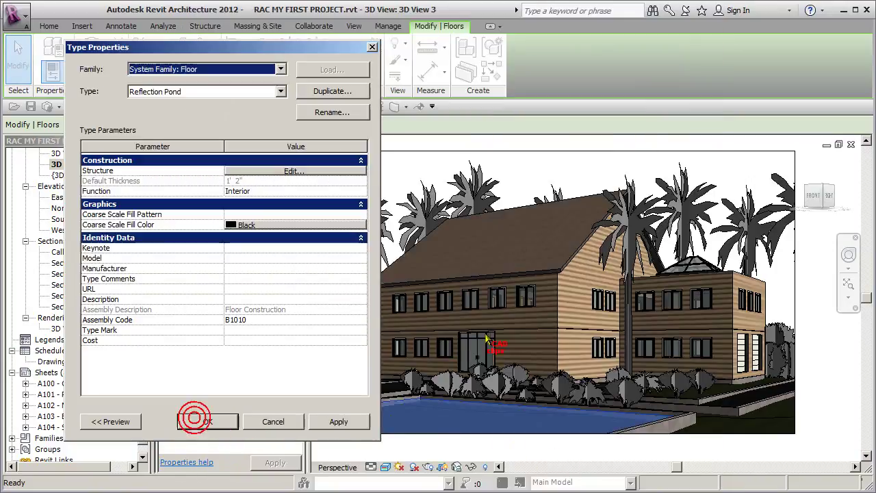
{"action": "left_click", "coordinate": [216, 422]}
{"action": "left_click", "coordinate": [832, 253]}
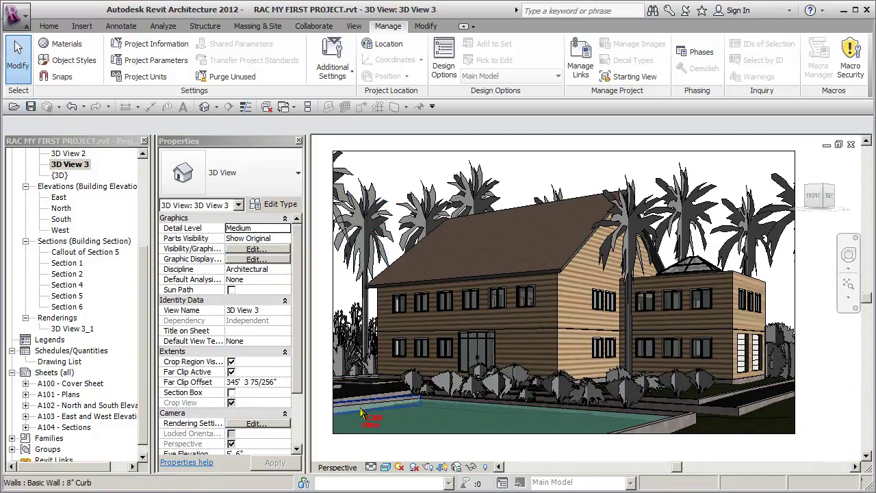
Step: Reopen the rendering settings for 3D View 3, set the quality to Medium, and keep Image as the background style
{"action": "left_click", "coordinate": [428, 467]}
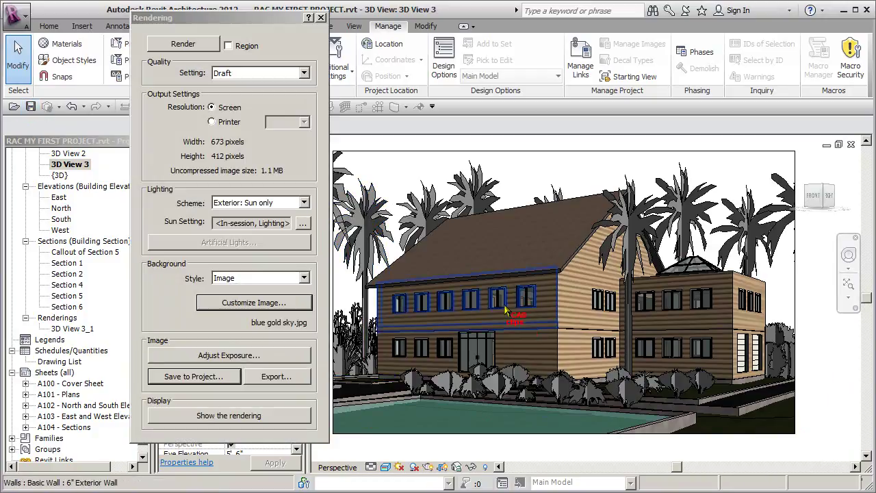
{"action": "left_click", "coordinate": [302, 73]}
{"action": "left_click", "coordinate": [235, 104]}
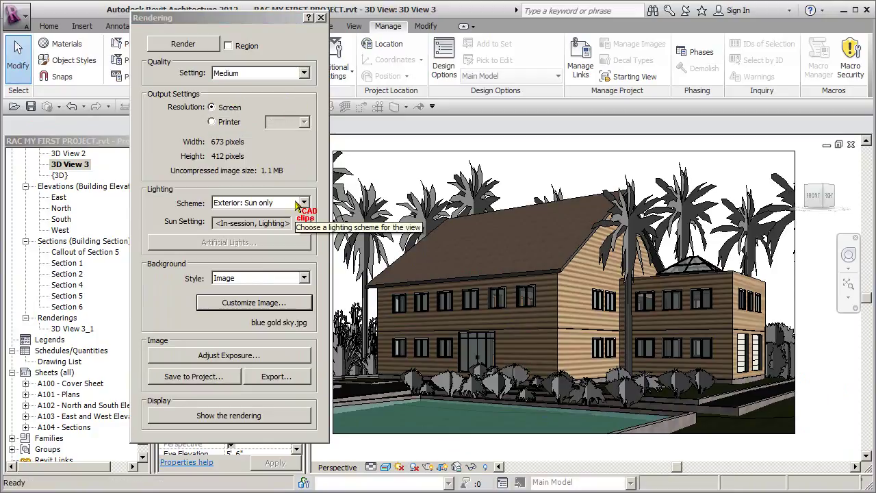
{"action": "left_click", "coordinate": [301, 278]}
{"action": "left_click", "coordinate": [225, 344]}
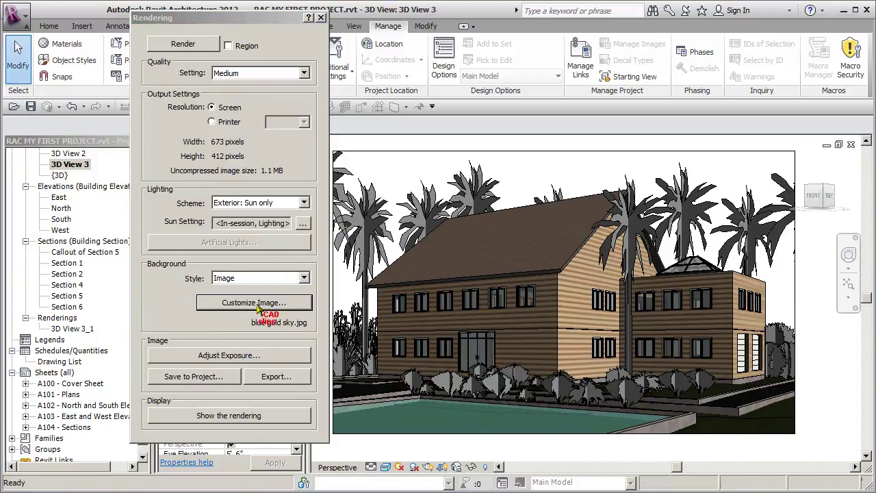
Step: Replace the rendering's background image with blue cloudy sky.jpg
{"action": "left_click", "coordinate": [274, 302]}
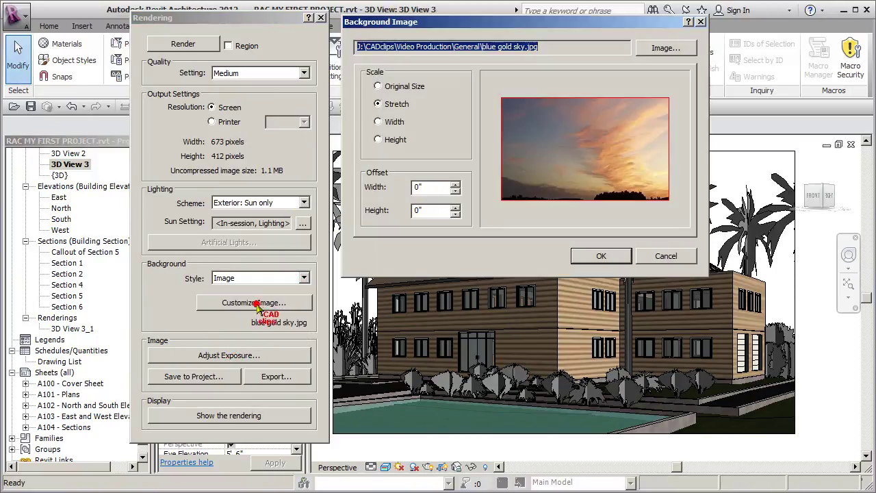
{"action": "left_click", "coordinate": [667, 49]}
{"action": "left_click", "coordinate": [152, 120]}
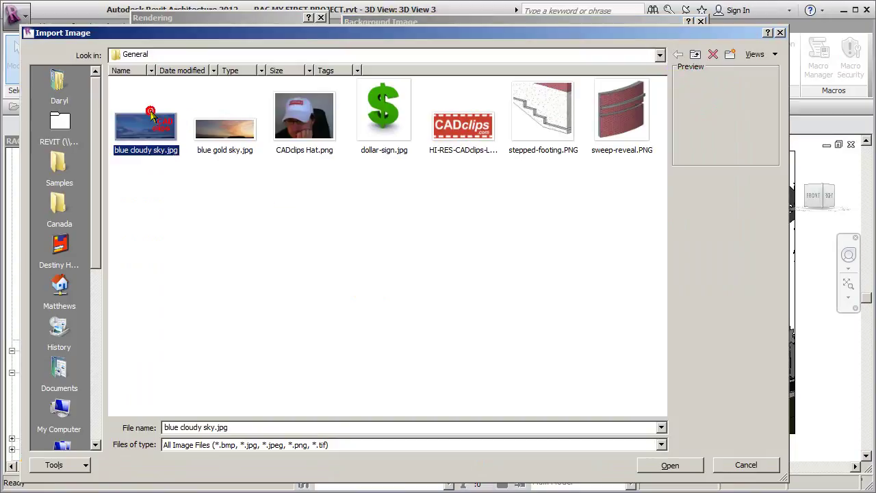
{"action": "left_click", "coordinate": [670, 465]}
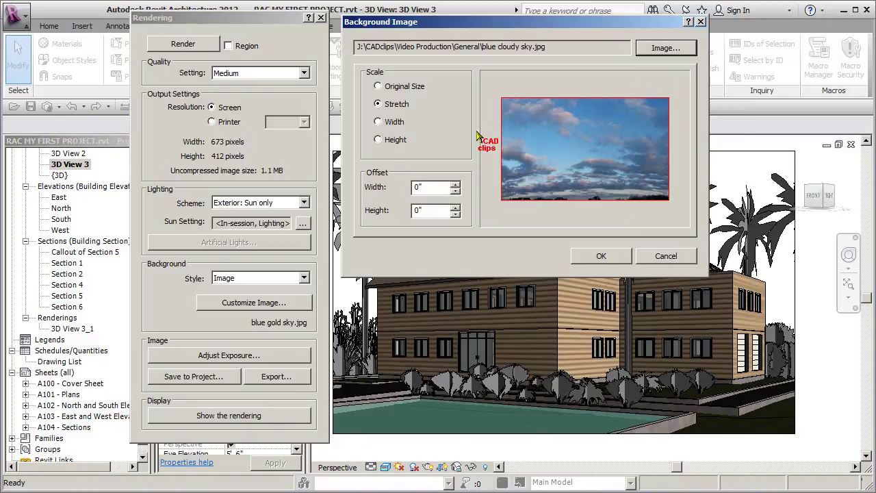
Step: Compare the Width and Original Size scales for the cloudy sky image, and apply the background with Stretch
{"action": "left_click", "coordinate": [378, 122]}
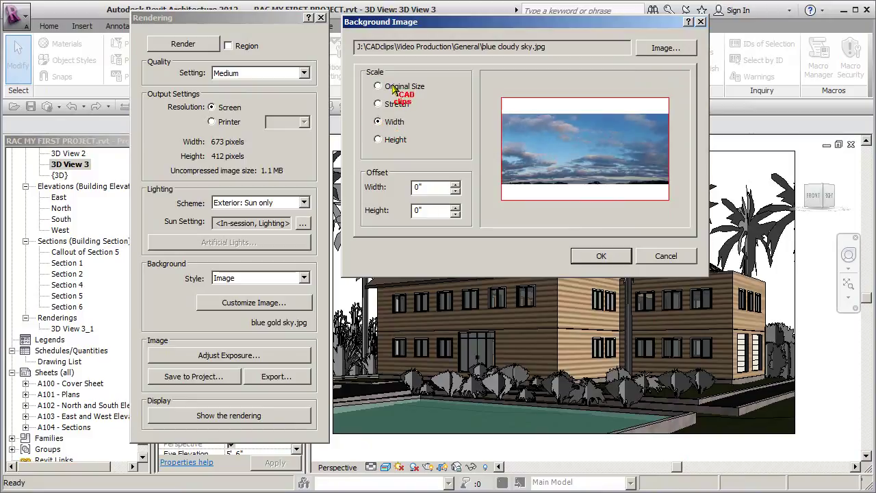
{"action": "left_click", "coordinate": [397, 89]}
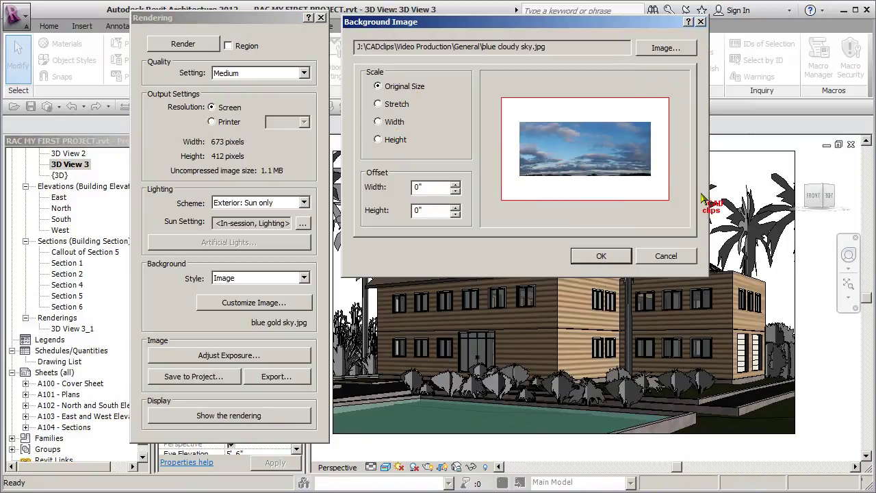
{"action": "left_click", "coordinate": [382, 104]}
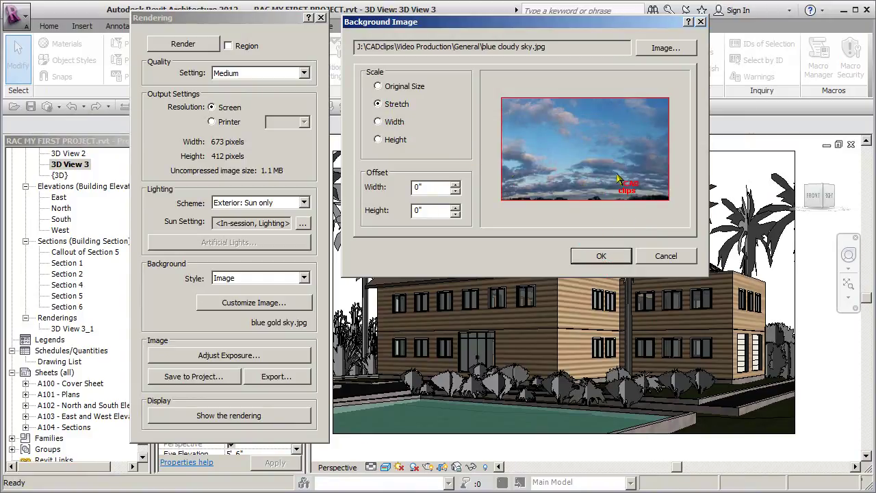
{"action": "left_click", "coordinate": [599, 258]}
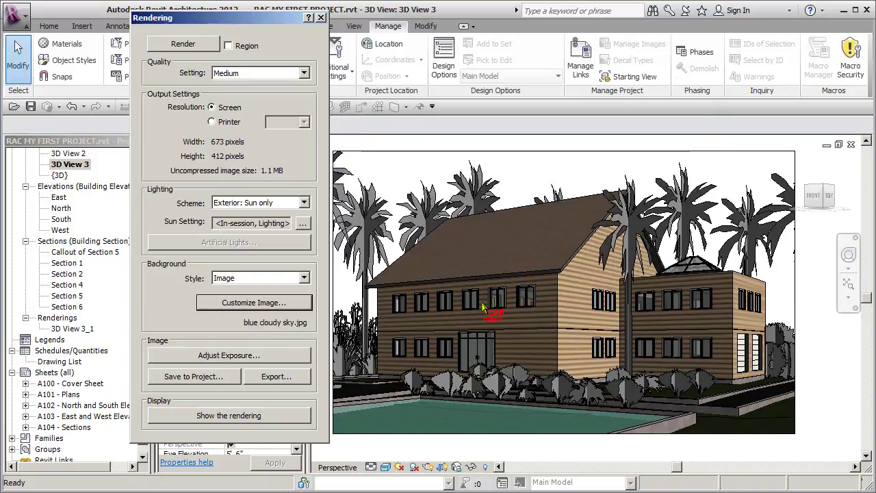
Step: Render the perspective view at Medium quality, save the image to the project under the suggested name, and close the rendering settings
{"action": "left_click", "coordinate": [197, 44]}
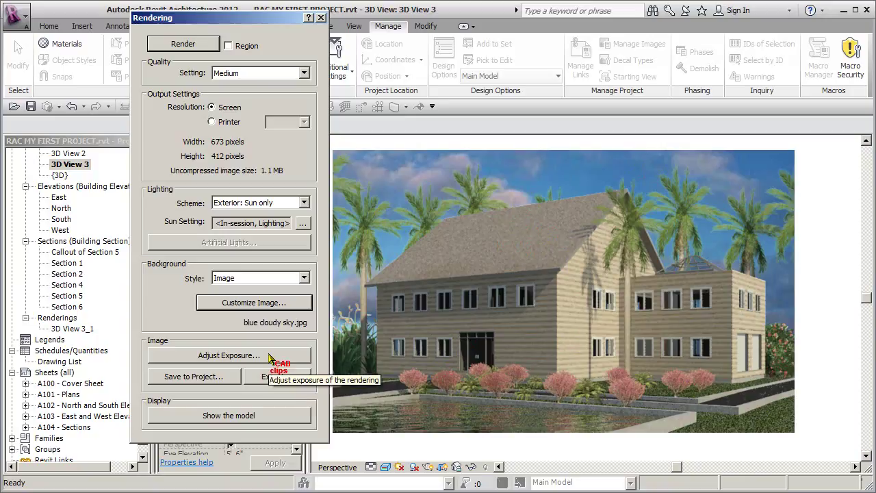
{"action": "left_click", "coordinate": [218, 378]}
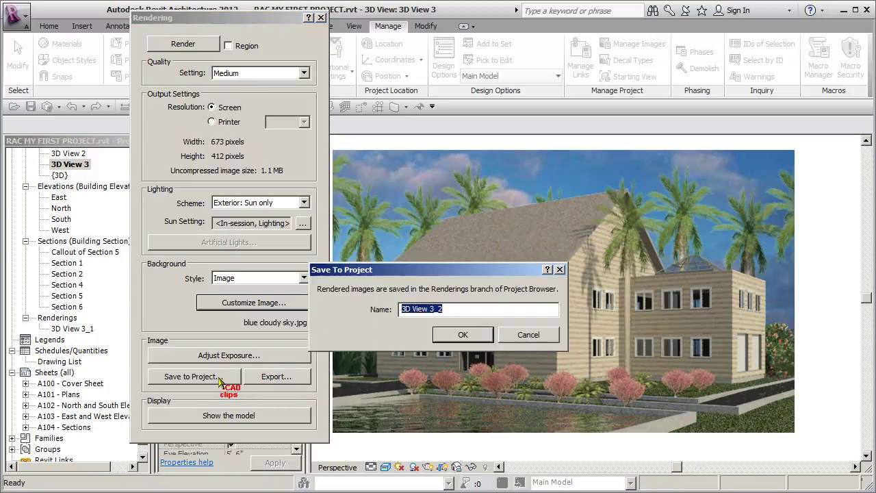
{"action": "left_click", "coordinate": [462, 336]}
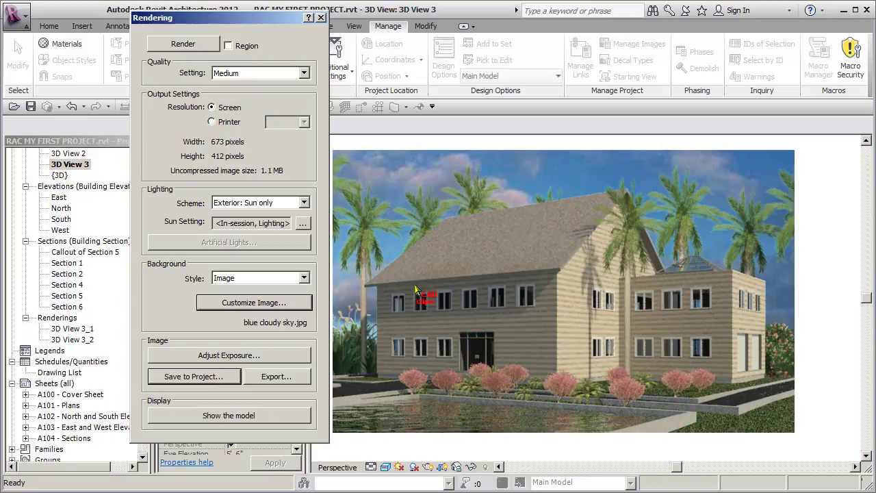
{"action": "left_click", "coordinate": [321, 17]}
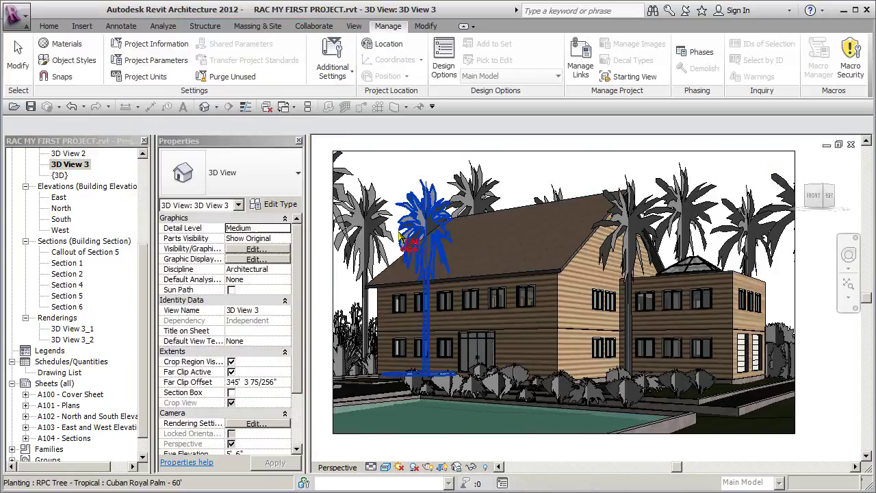
Step: Open the saved renderings 3D View 3_1 and 3D View 3_2 in turn to compare them
{"action": "double_click", "coordinate": [75, 328]}
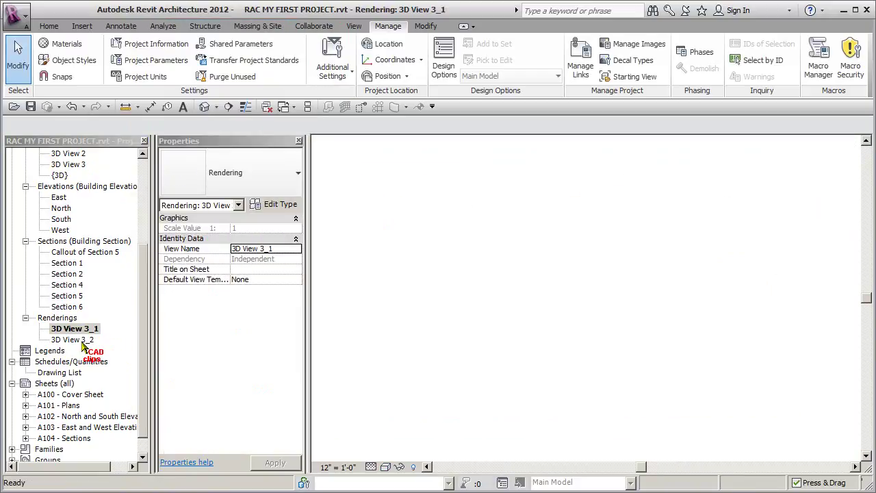
{"action": "double_click", "coordinate": [75, 340]}
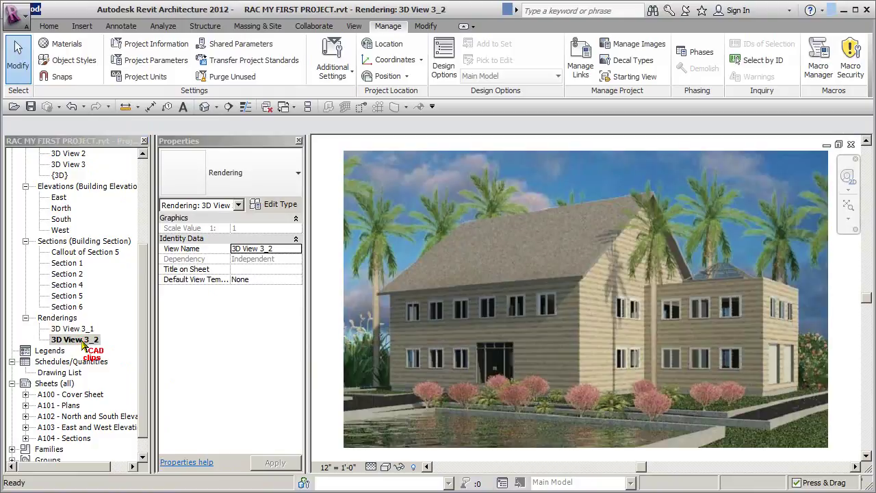